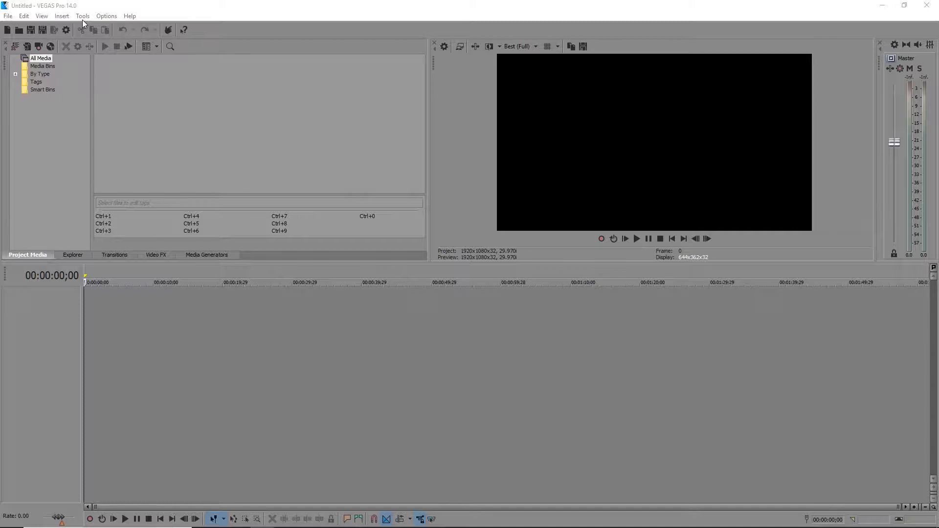
pyautogui.click(9, 17)
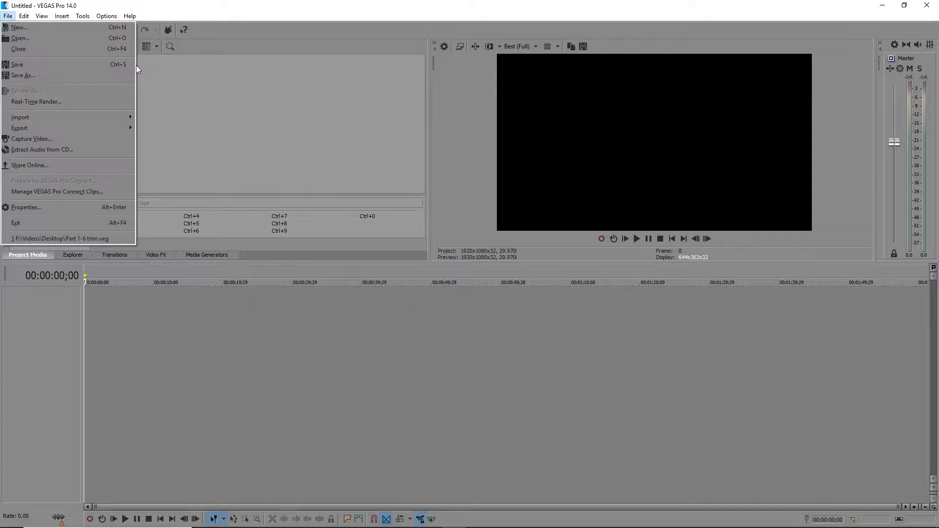
pyautogui.moveTo(28, 16)
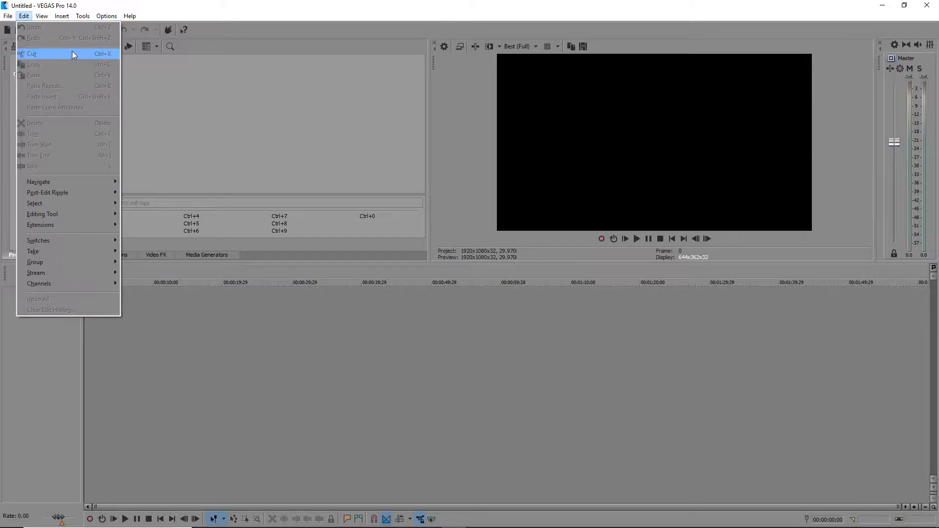
pyautogui.click(64, 161)
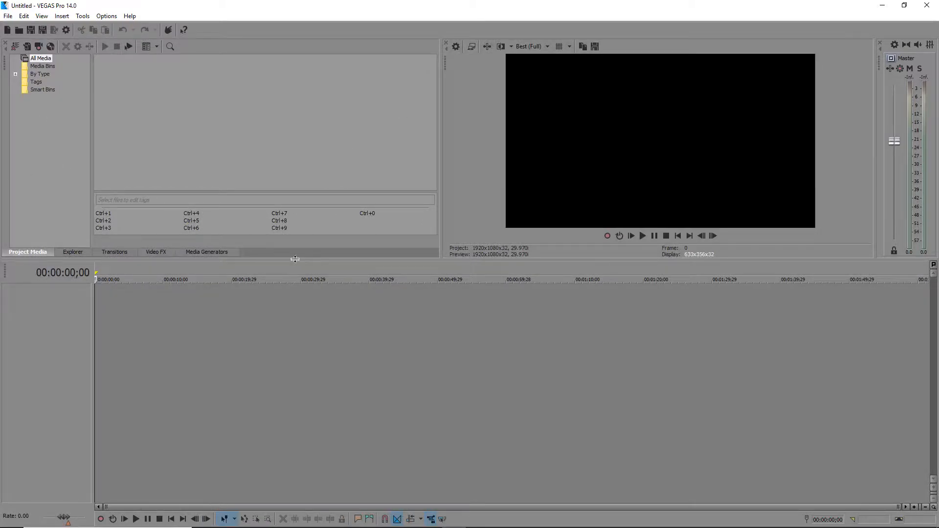
# Enlarge the upper panes by lowering their border with the timeline, and widen the media pane against the preview.
pyautogui.moveTo(295, 259); pyautogui.dragTo(295, 320)
pyautogui.moveTo(440, 183); pyautogui.dragTo(556, 185)
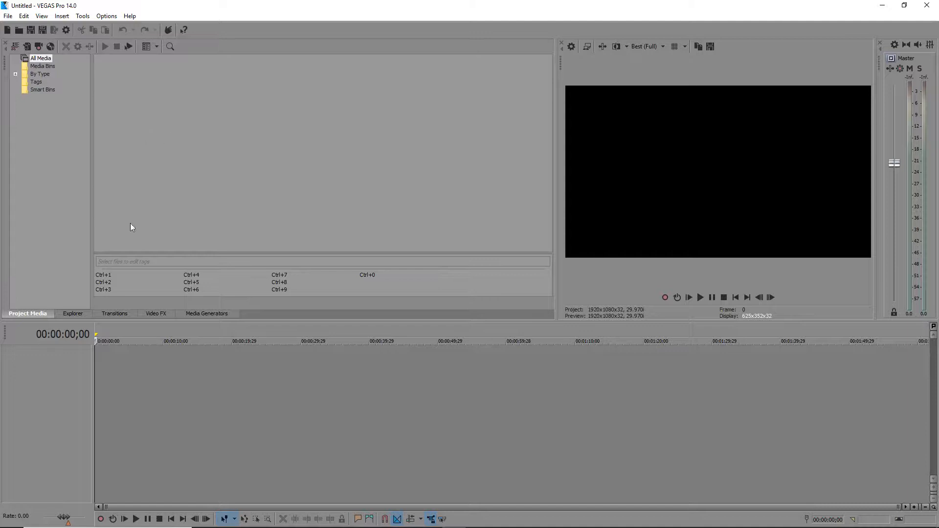
# Look through the file explorer, the transitions and the video effects collections.
pyautogui.click(70, 319)
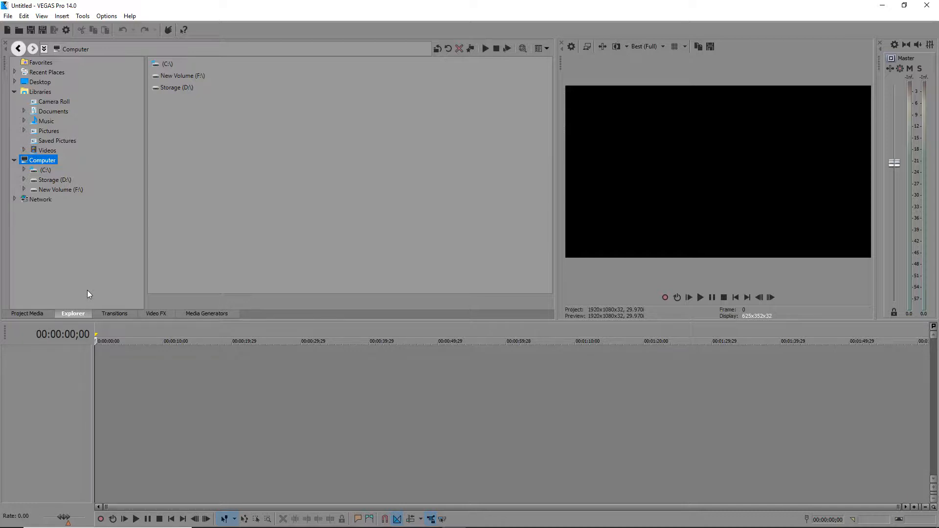
pyautogui.click(103, 311)
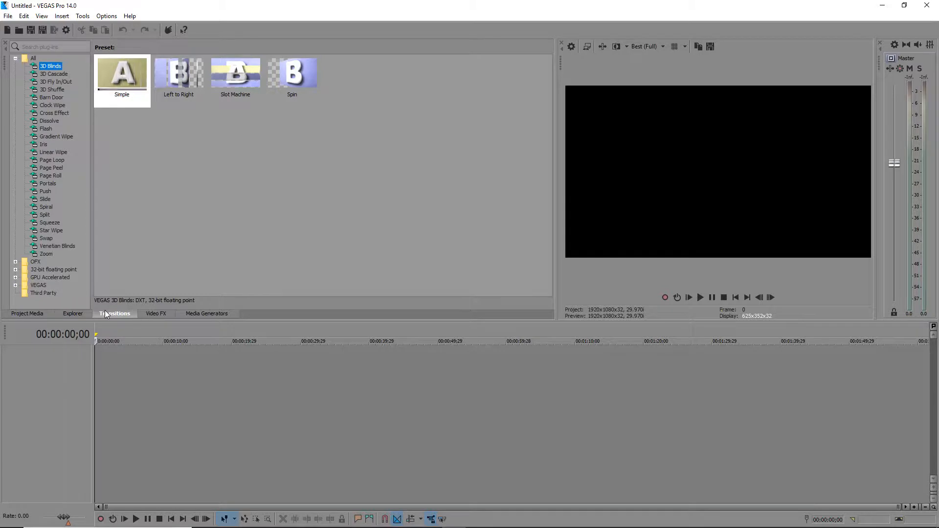
pyautogui.click(146, 316)
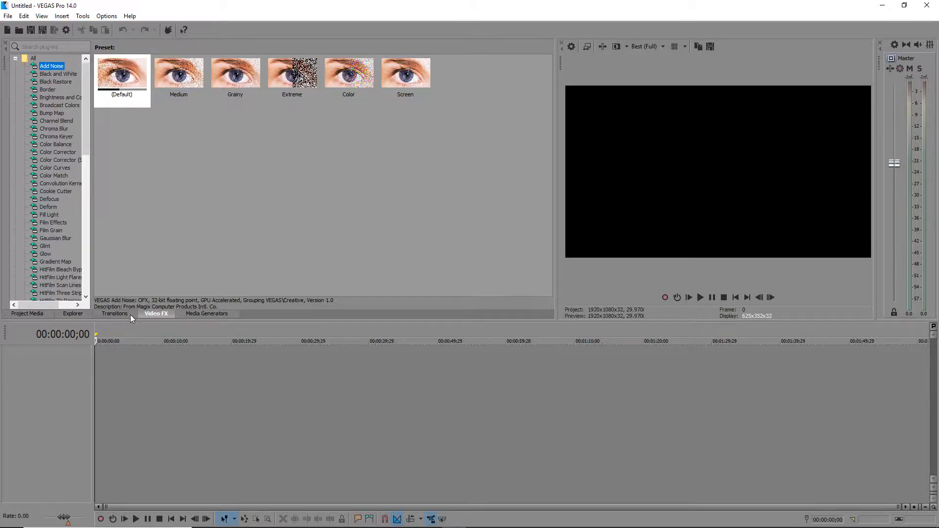
pyautogui.click(122, 316)
pyautogui.click(148, 318)
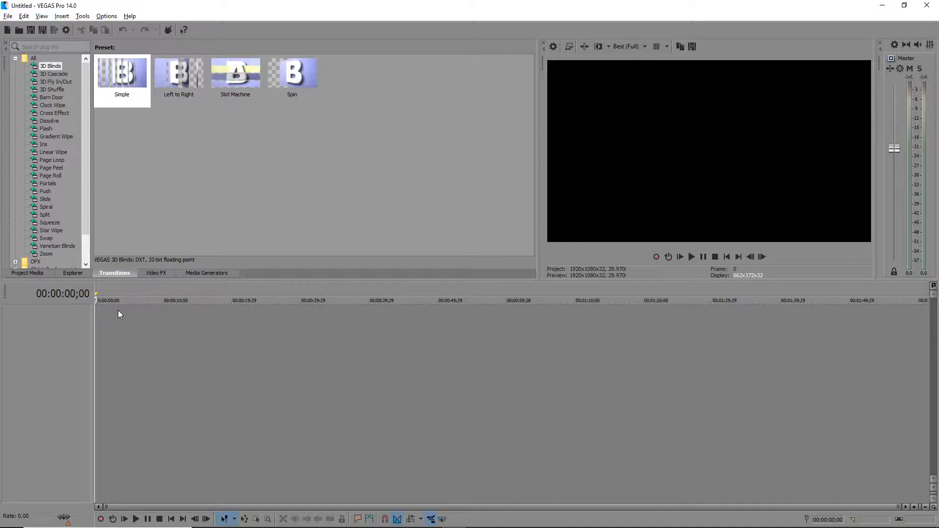
# Add the Madden NFL 19 2018.08.15 clip from the Clips folder to the timeline, matching the project video settings to it.
pyautogui.click(75, 273)
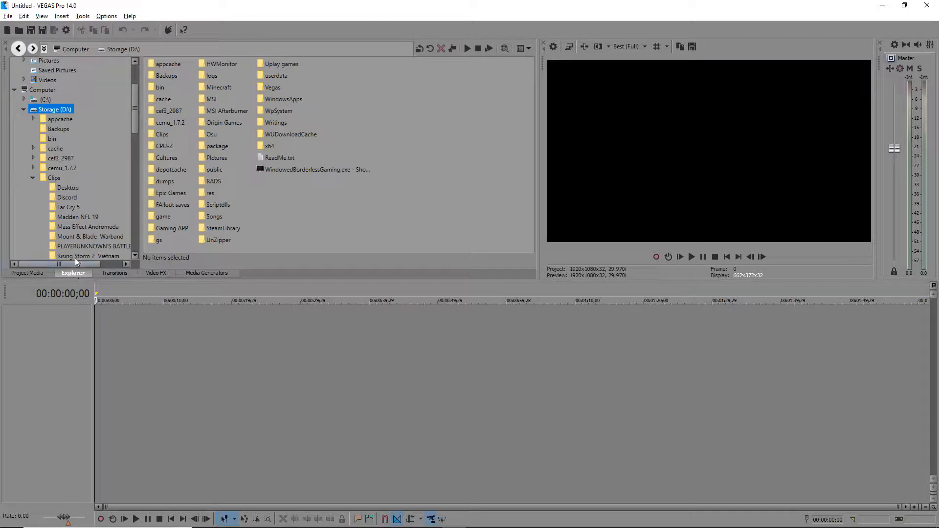
pyautogui.click(54, 178)
pyautogui.doubleClick(196, 99)
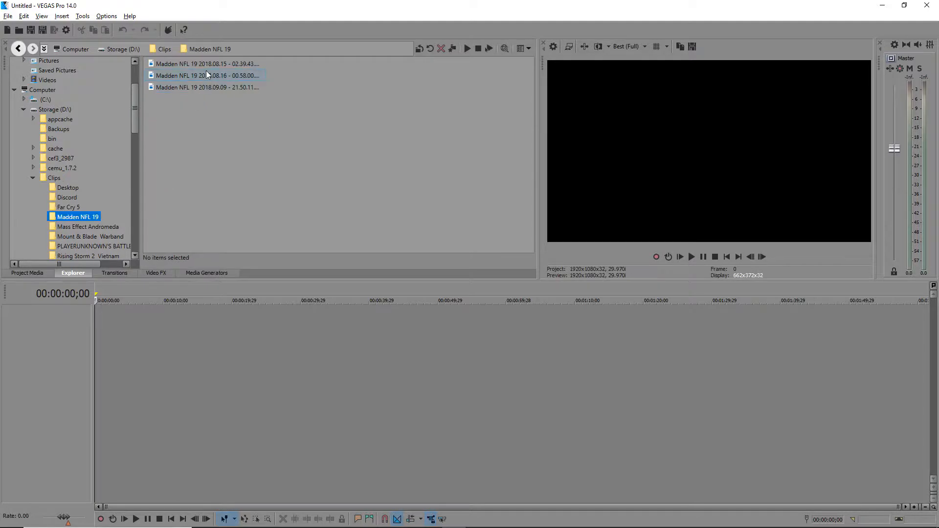
pyautogui.doubleClick(207, 64)
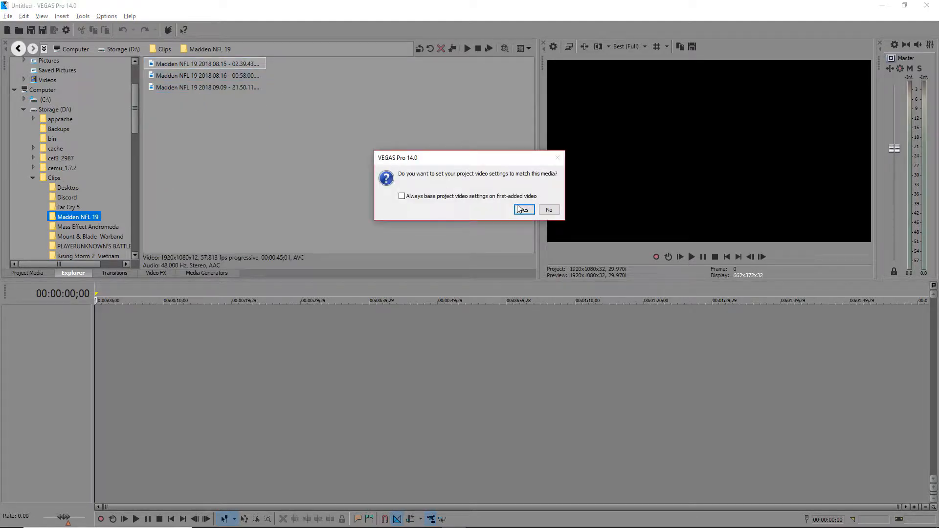
pyautogui.click(523, 210)
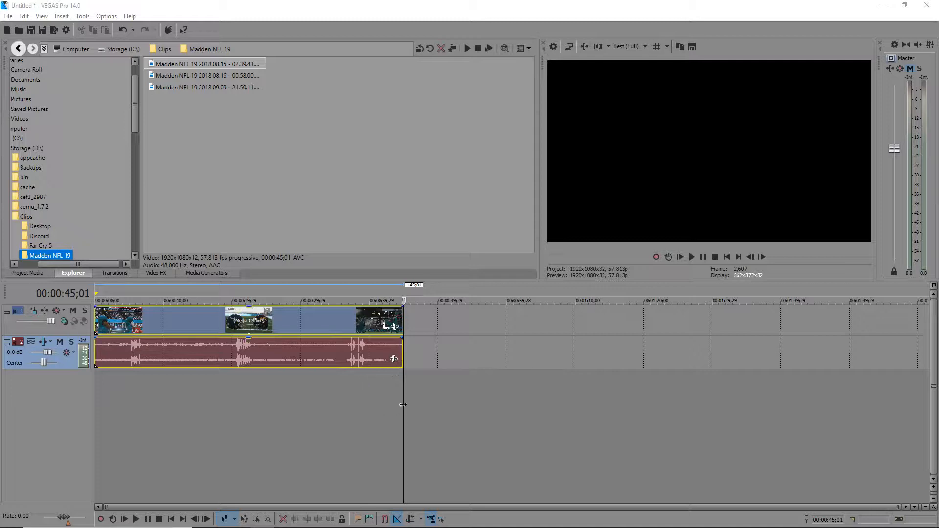
# Move the playhead past the clip's end to 00:01:02;22 and set the preview quality to Best (Quarter).
pyautogui.moveTo(405, 402); pyautogui.dragTo(525, 405)
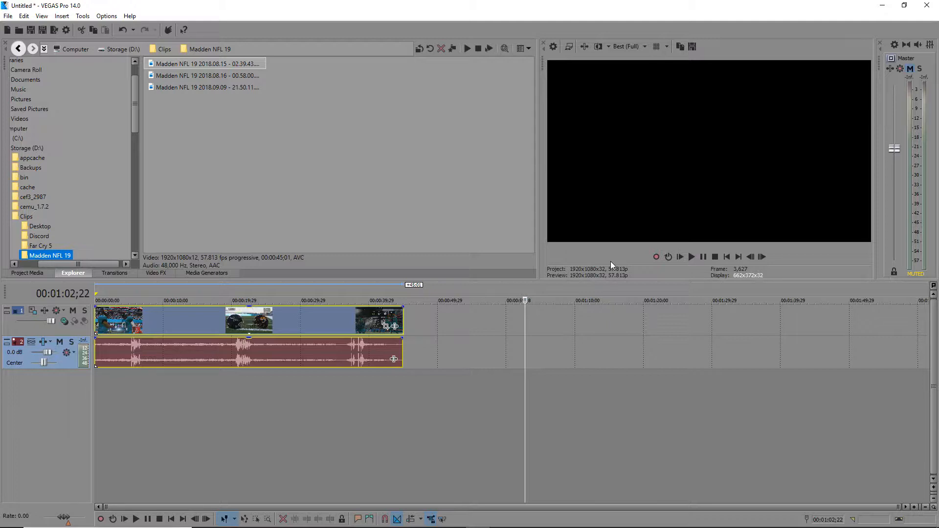
pyautogui.click(623, 46)
pyautogui.moveTo(627, 94)
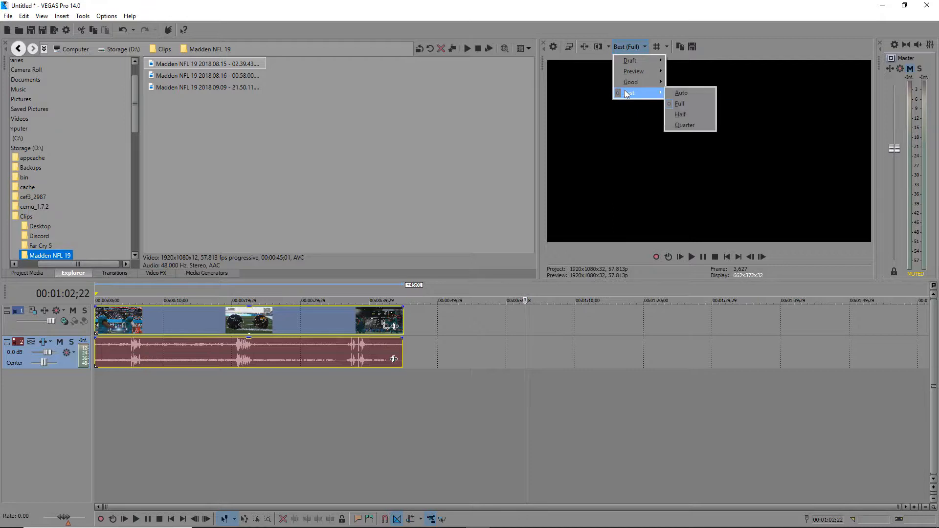
pyautogui.click(680, 125)
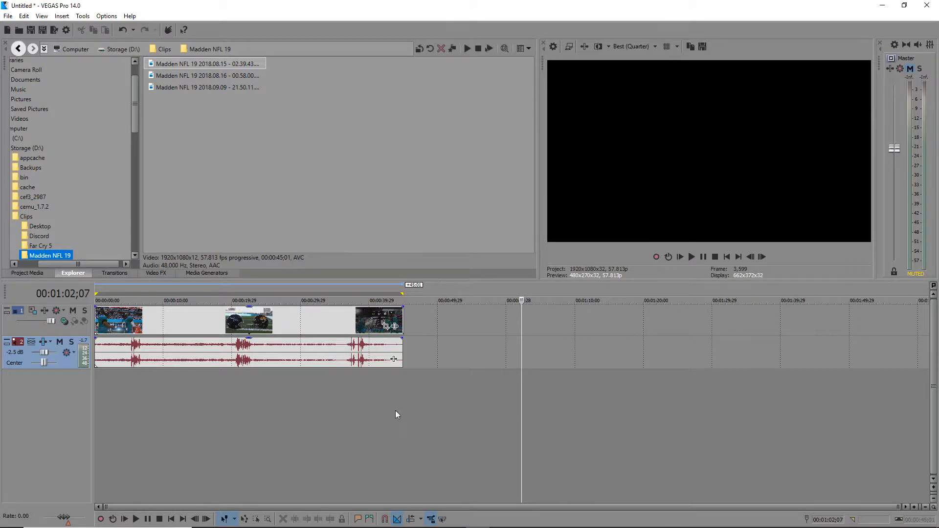
# Play the clip from its beginning and pause near its end.
pyautogui.click(96, 423)
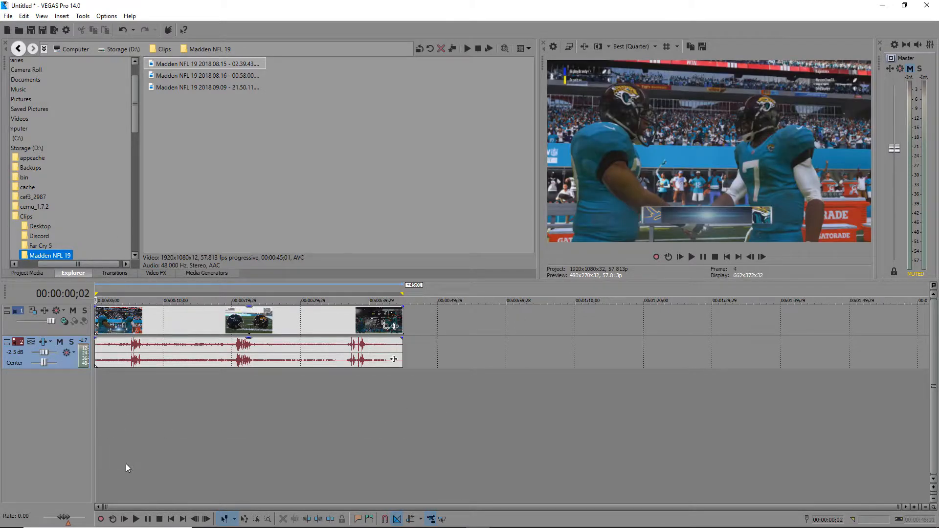
pyautogui.click(136, 519)
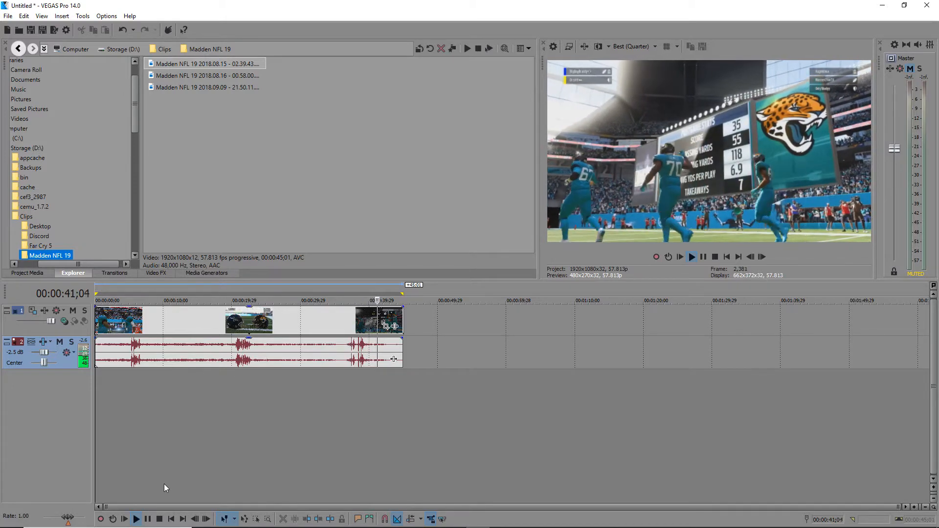
pyautogui.click(148, 520)
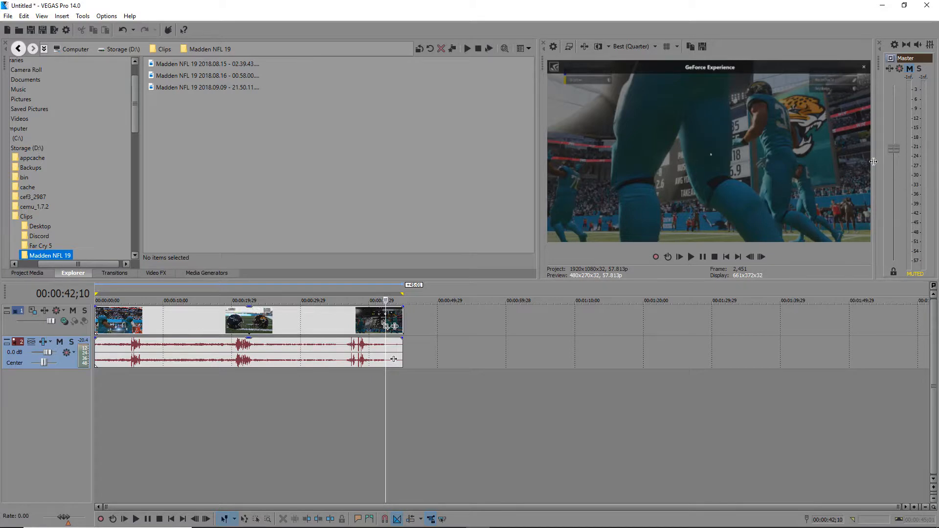
# Widen the Master Bus pane and undo the muting of the master.
pyautogui.moveTo(873, 161); pyautogui.dragTo(782, 165)
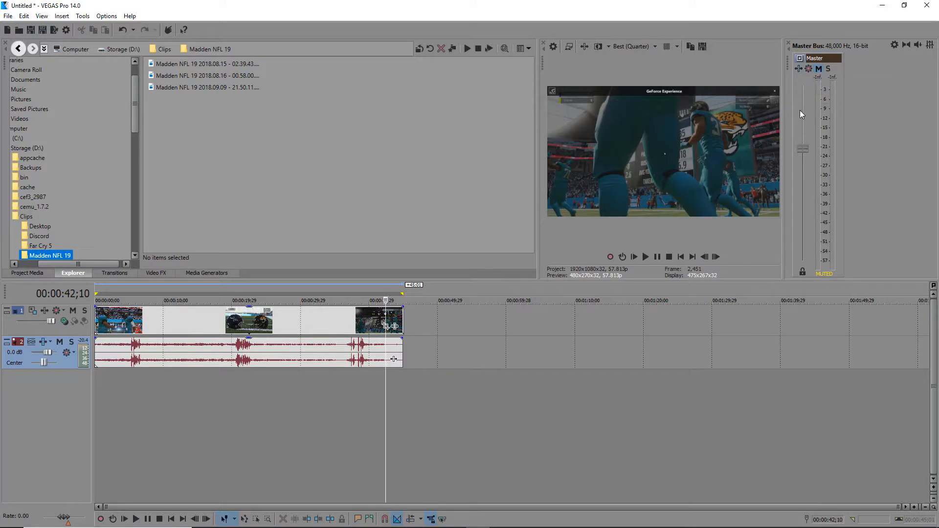
pyautogui.hotkey('ctrl', 'z')
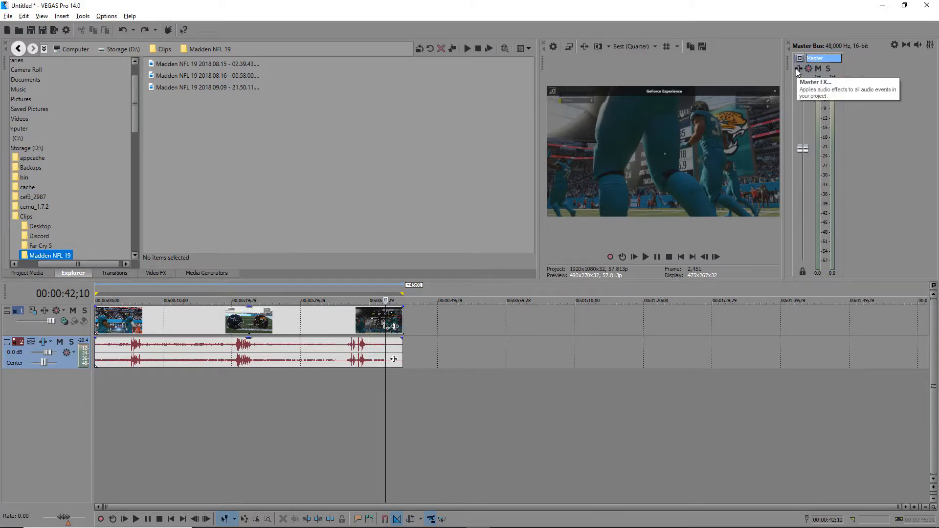
# Add the Smooth/Enhance plug-in to the master audio effects chain.
pyautogui.click(796, 69)
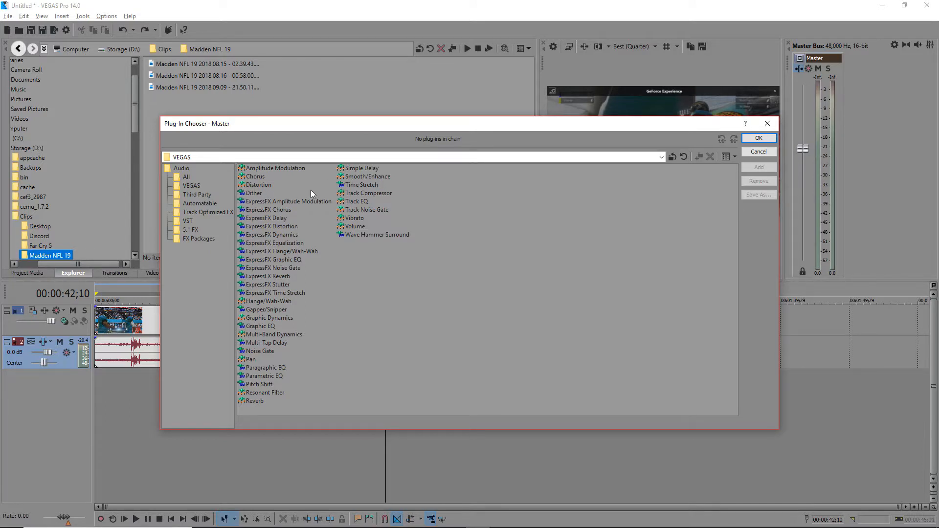
pyautogui.click(370, 176)
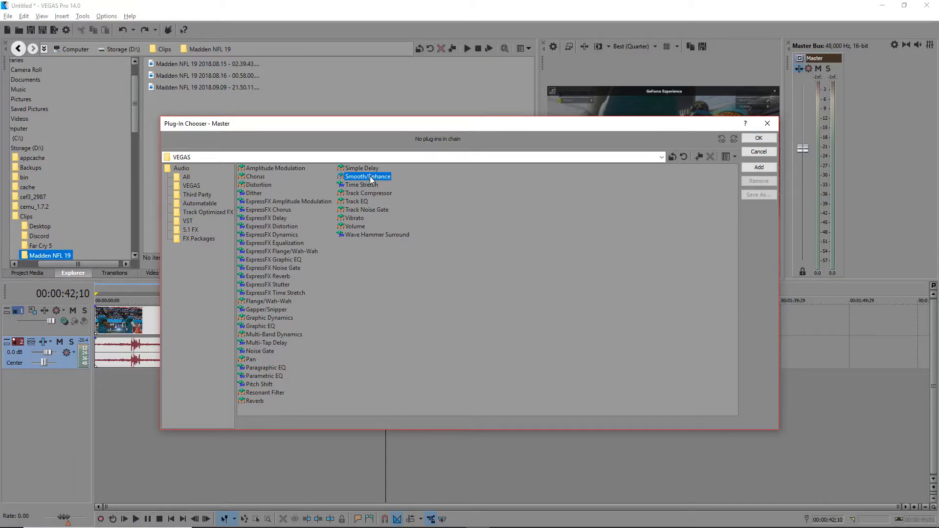
pyautogui.click(758, 167)
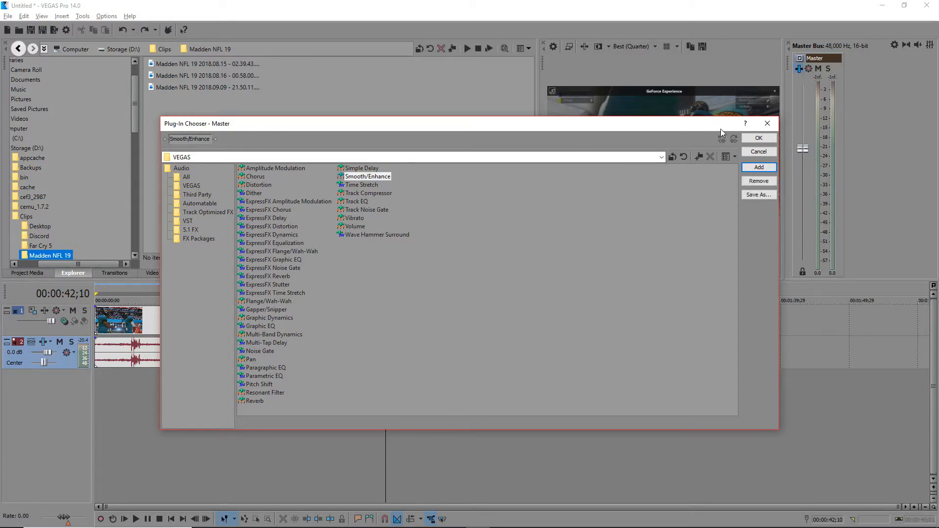
pyautogui.click(758, 138)
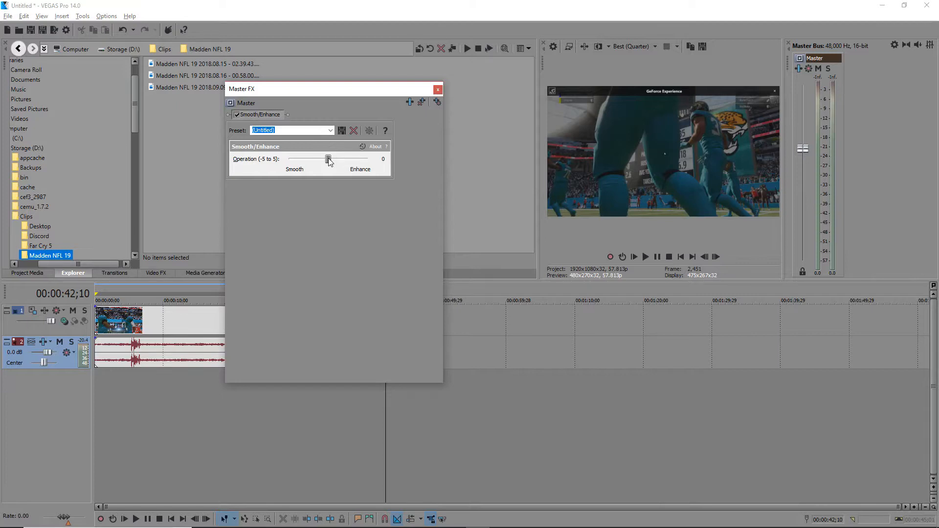
# Try the Smooth/Enhance operation in both directions, leave it well toward Enhance, and close the effect window.
pyautogui.moveTo(328, 162); pyautogui.dragTo(370, 162)
pyautogui.moveTo(370, 162); pyautogui.dragTo(311, 166)
pyautogui.moveTo(307, 164); pyautogui.dragTo(362, 161)
pyautogui.click(437, 90)
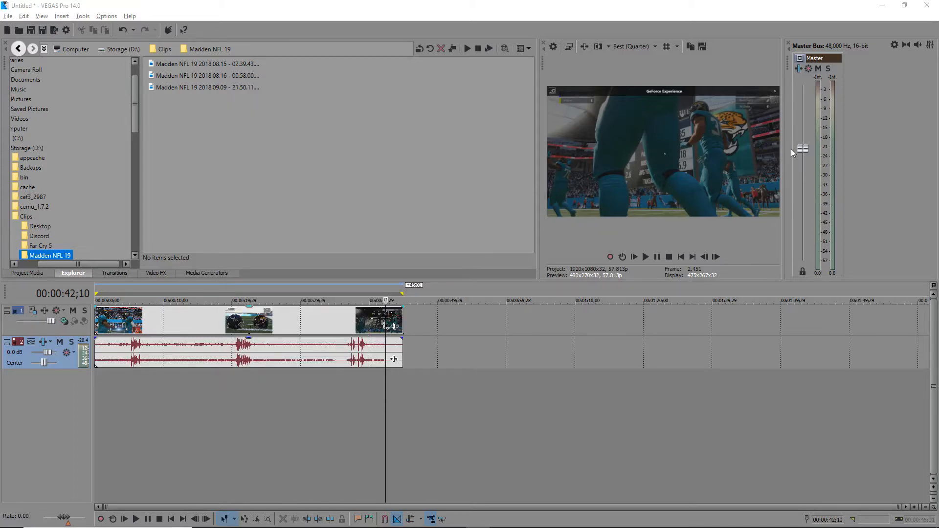
# Lower the master volume to -5.0 dB, raise it above its starting level, and undo the last edit.
pyautogui.click(804, 148)
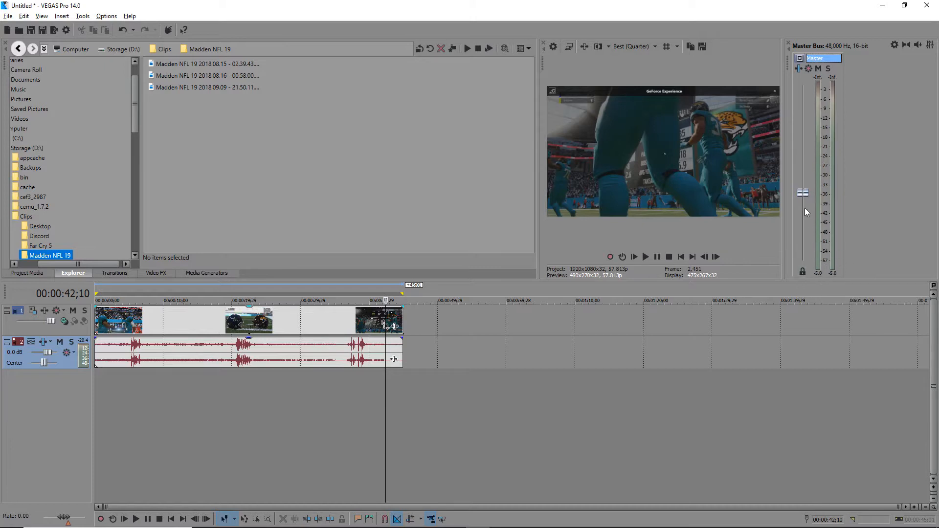
pyautogui.moveTo(804, 192); pyautogui.dragTo(802, 118)
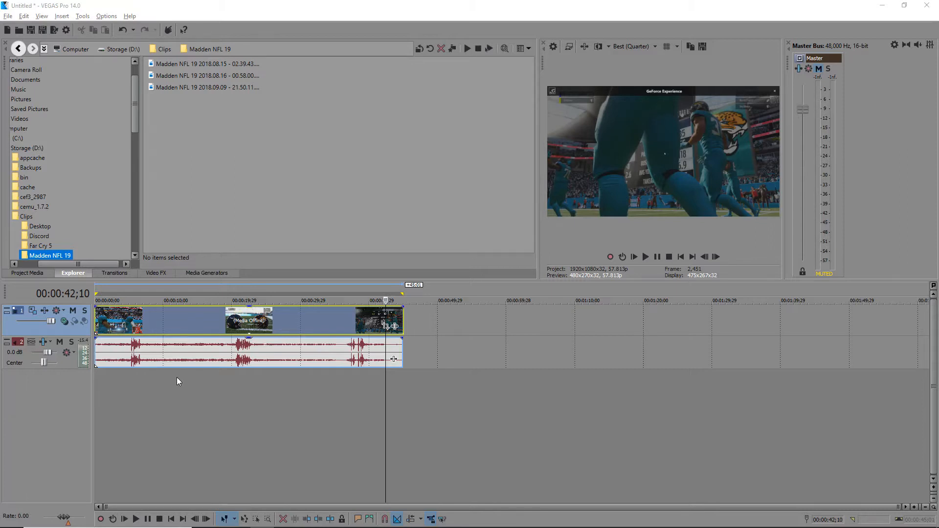
pyautogui.hotkey('ctrl', 'z')
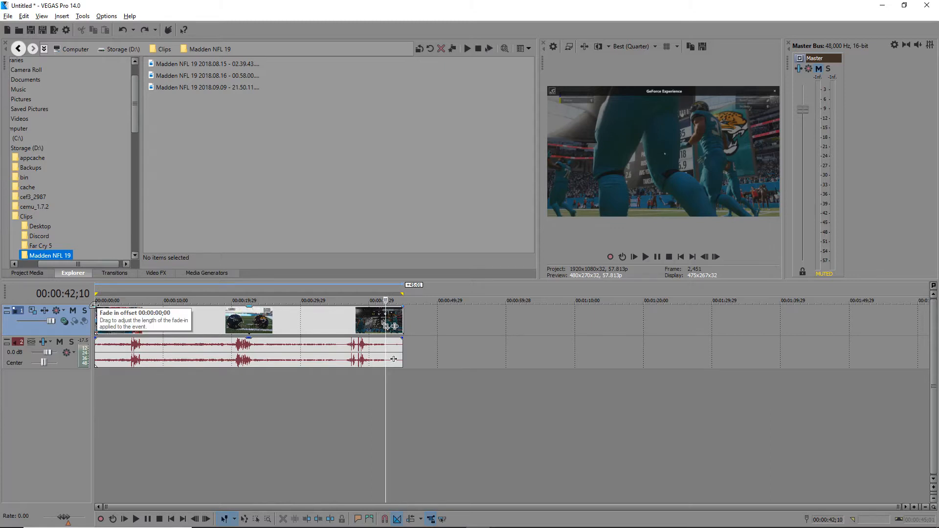
# Add a fade-in of about 6 seconds to the start of the video clip and play it back from the beginning.
pyautogui.moveTo(97, 309); pyautogui.dragTo(140, 308)
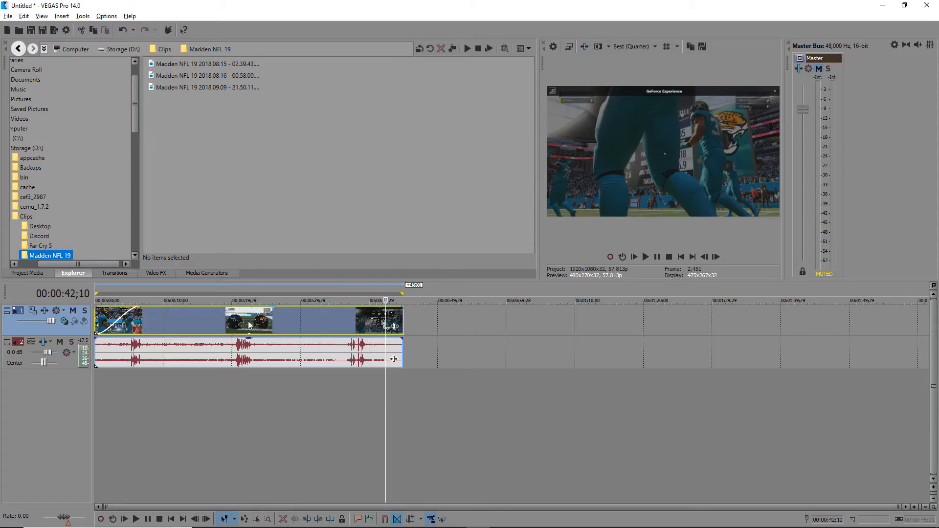
pyautogui.click(99, 400)
pyautogui.press('space')
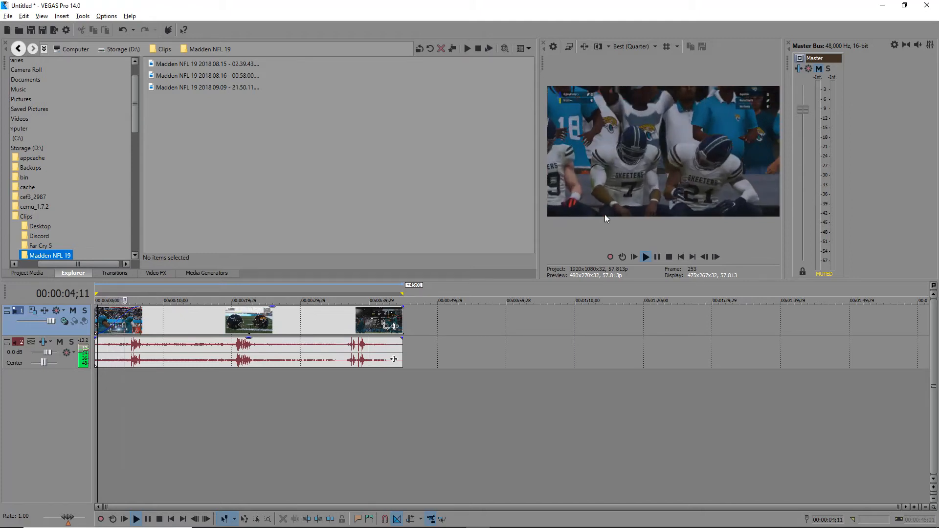
pyautogui.click(149, 519)
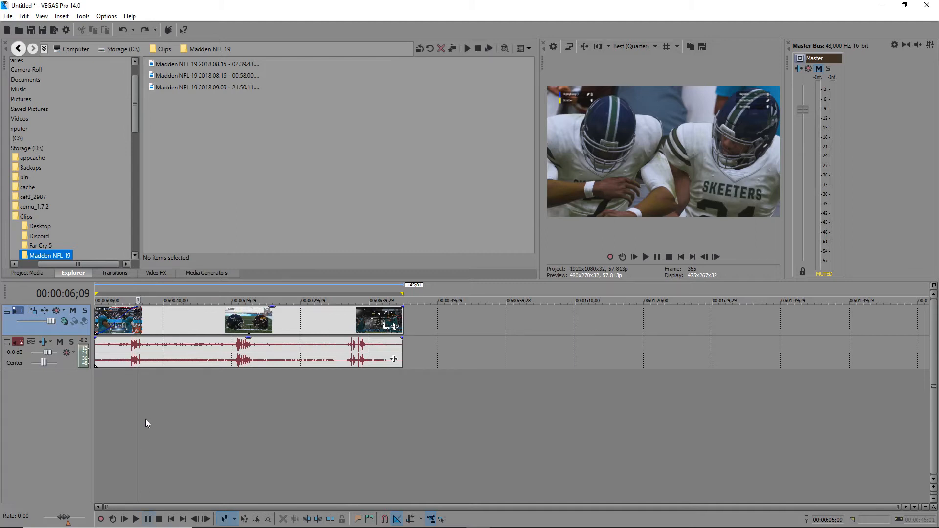
# Apply the Simple preset of the 3D Blinds transition to the video clip's fade-in and preview it.
pyautogui.click(125, 276)
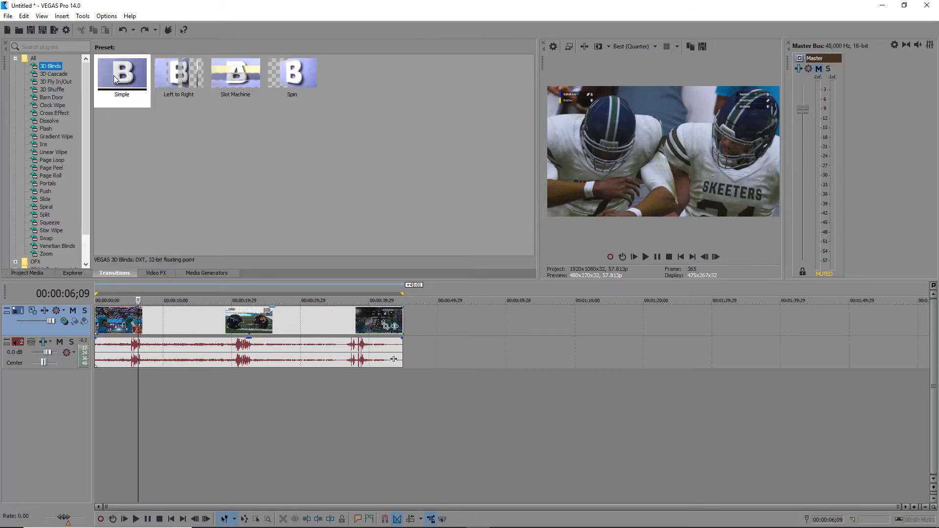
pyautogui.moveTo(117, 66); pyautogui.dragTo(113, 319)
pyautogui.click(141, 321)
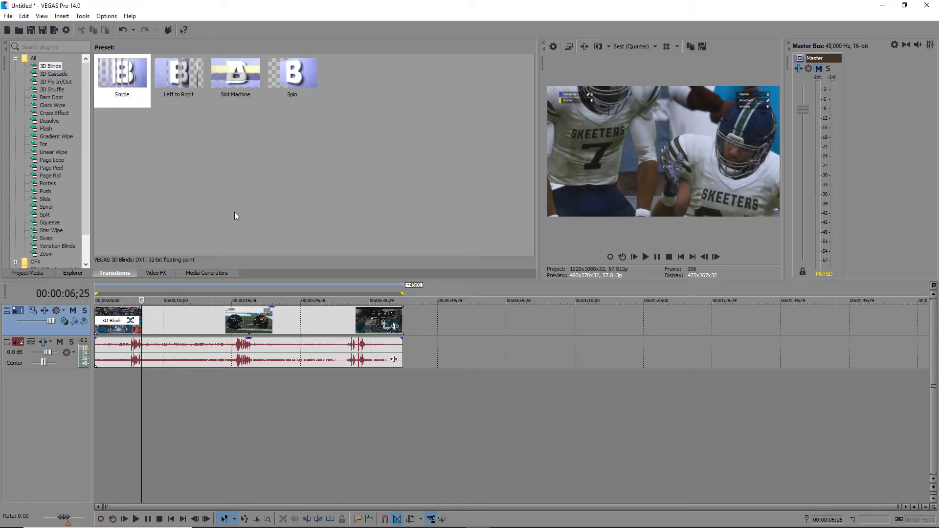
pyautogui.click(633, 257)
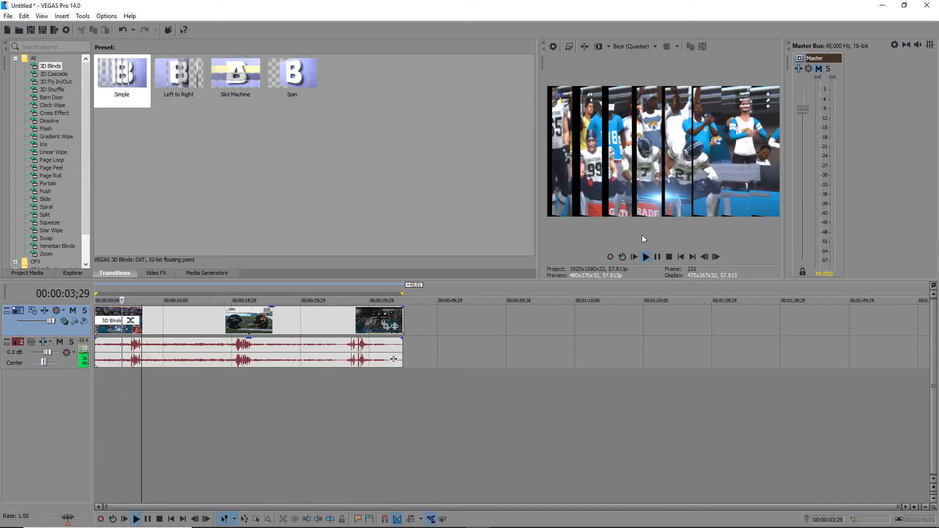
pyautogui.click(656, 257)
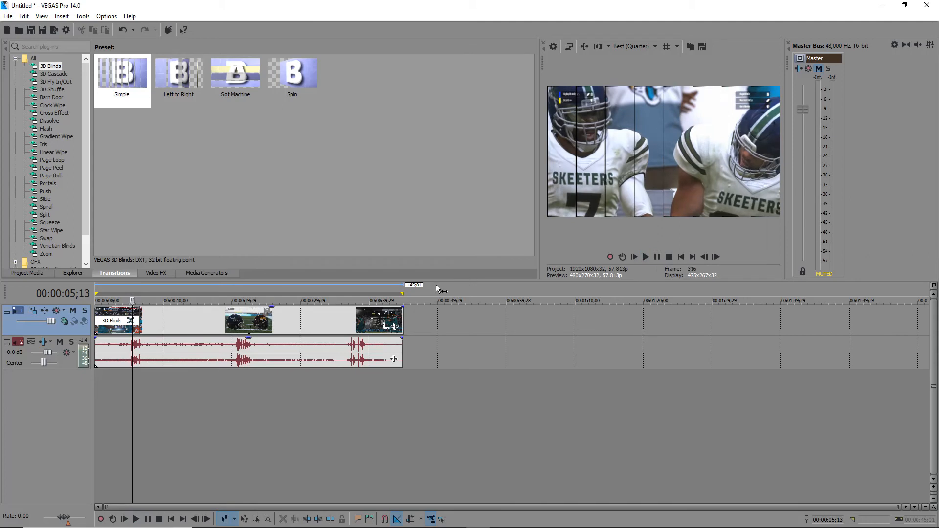
# Undo the 3D Blinds transition, apply the default Add Noise effect to the video clip, and preview it.
pyautogui.click(162, 275)
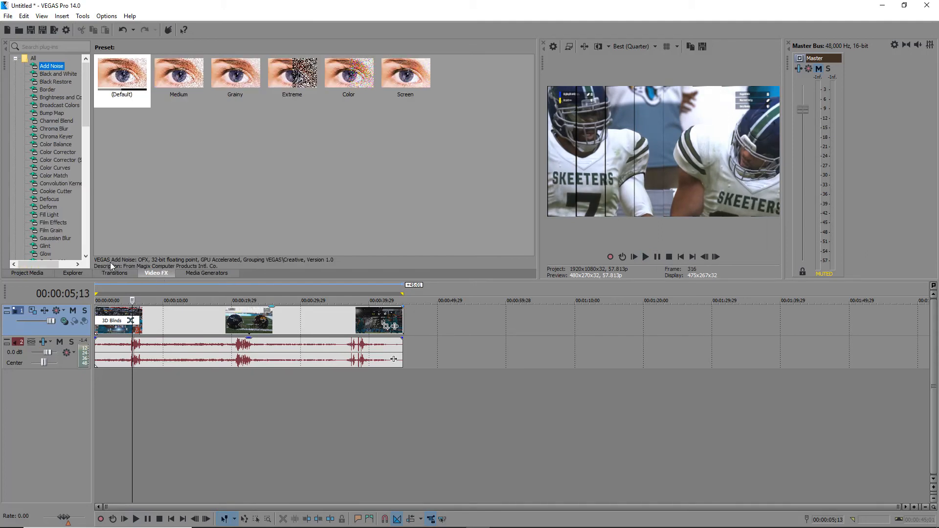
pyautogui.click(122, 33)
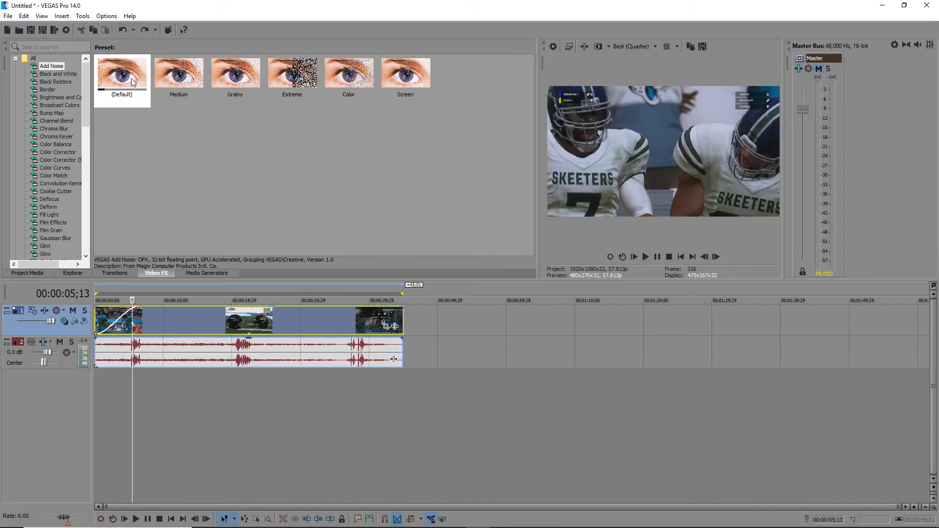
pyautogui.moveTo(131, 78); pyautogui.dragTo(114, 323)
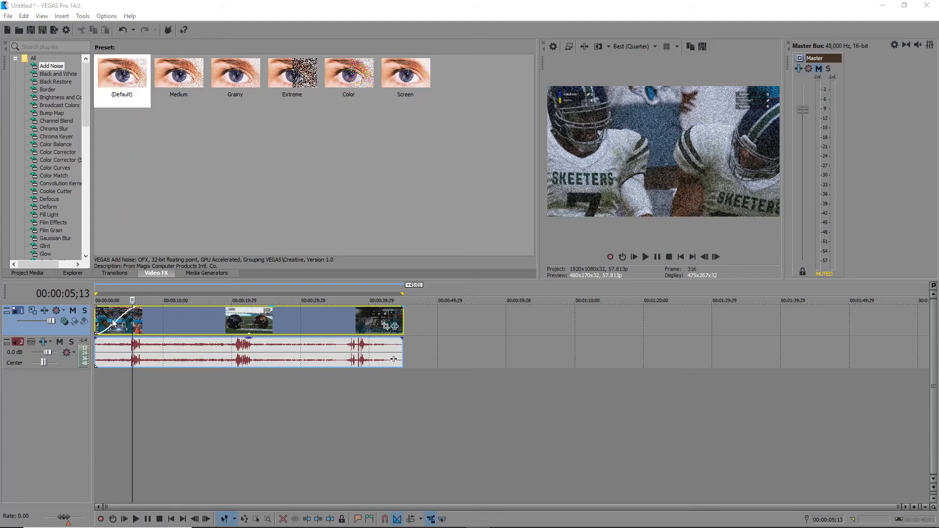
pyautogui.click(634, 257)
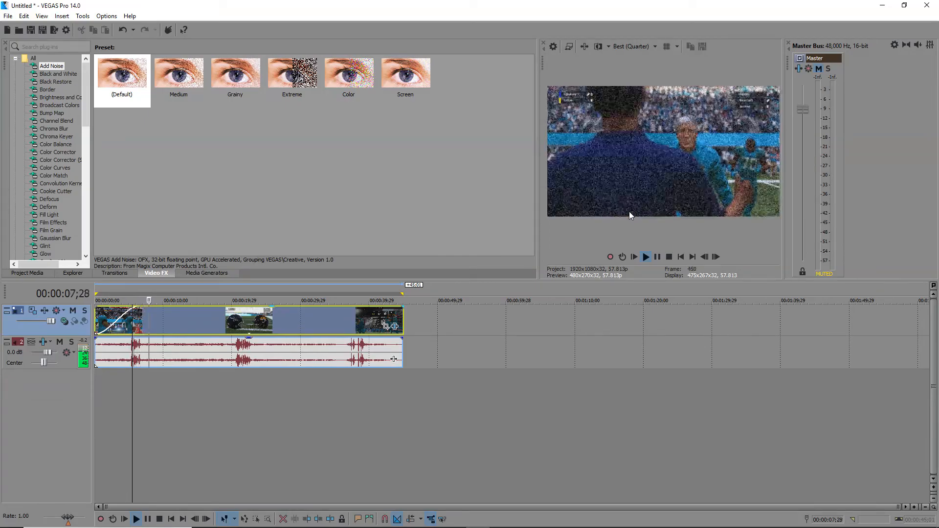
pyautogui.click(658, 257)
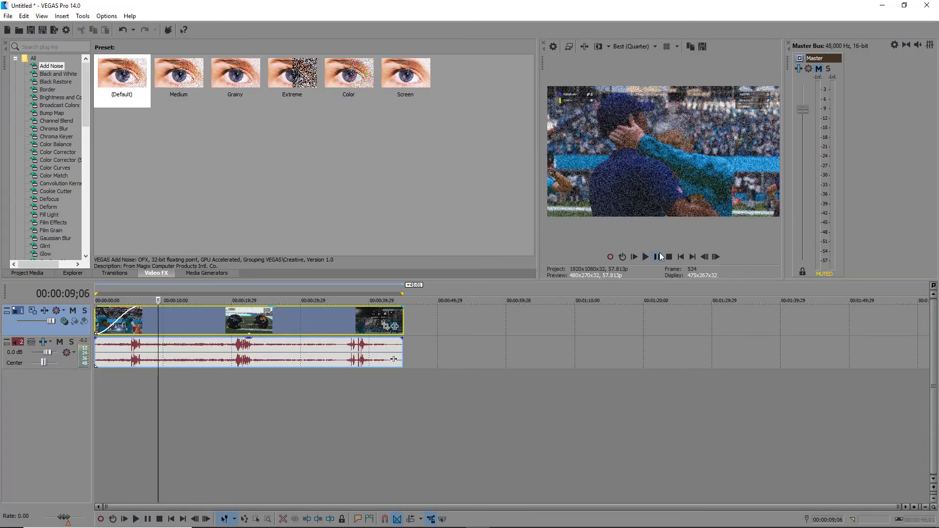